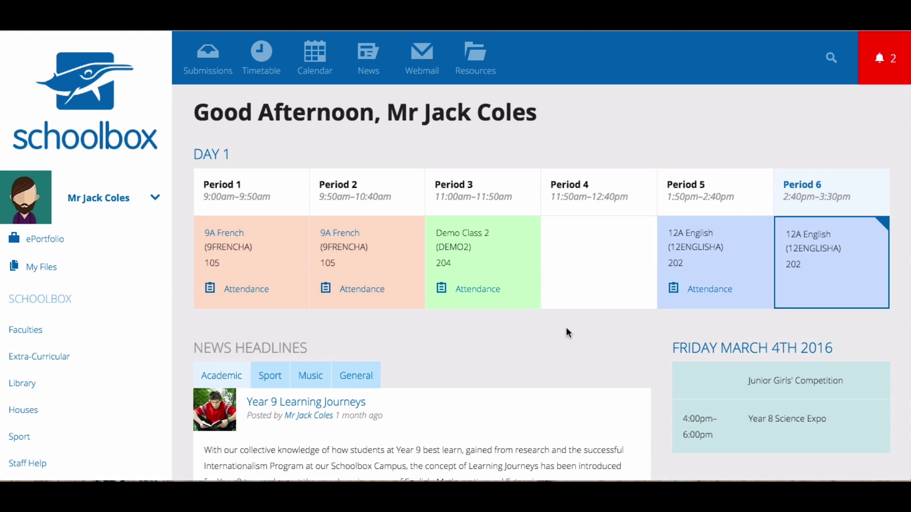
Scroll down the dashboard's Day 1 timetable and news headlines, then back to the top
scroll(565, 328, "down", 2)
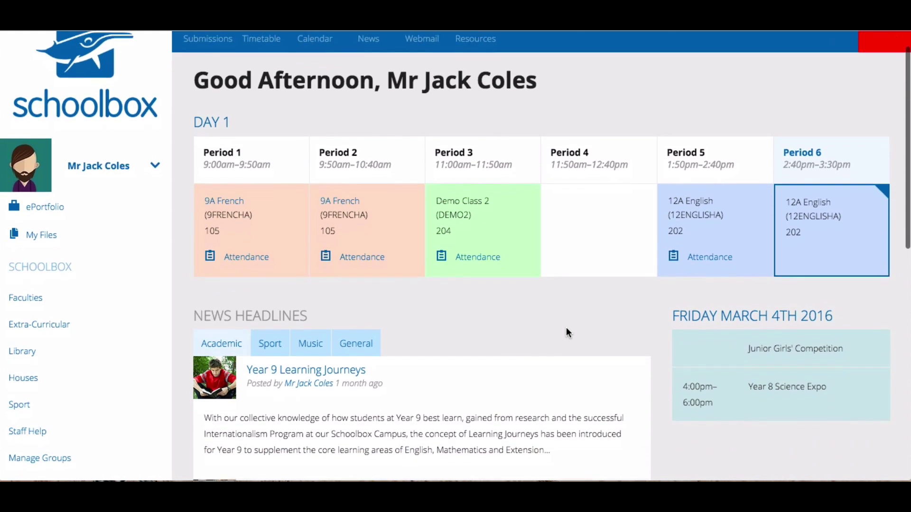
scroll(566, 328, "down", 3)
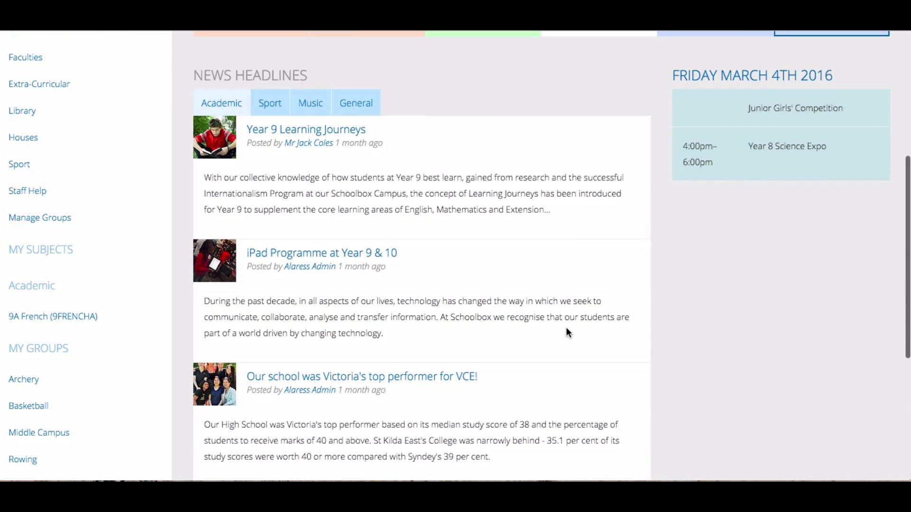
scroll(566, 328, "up", 2)
scroll(566, 328, "up", 3)
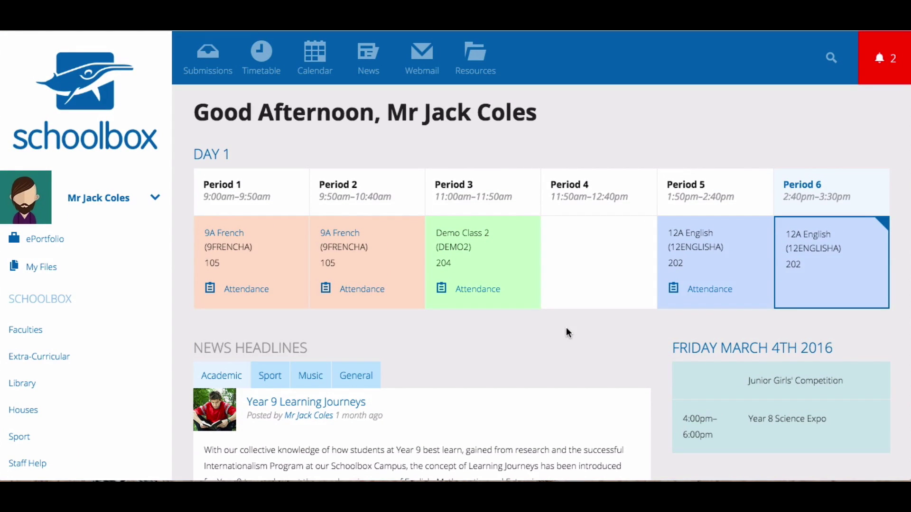
Search the site for 'white' and open the matching teacher's profile from the results
left_click(826, 65)
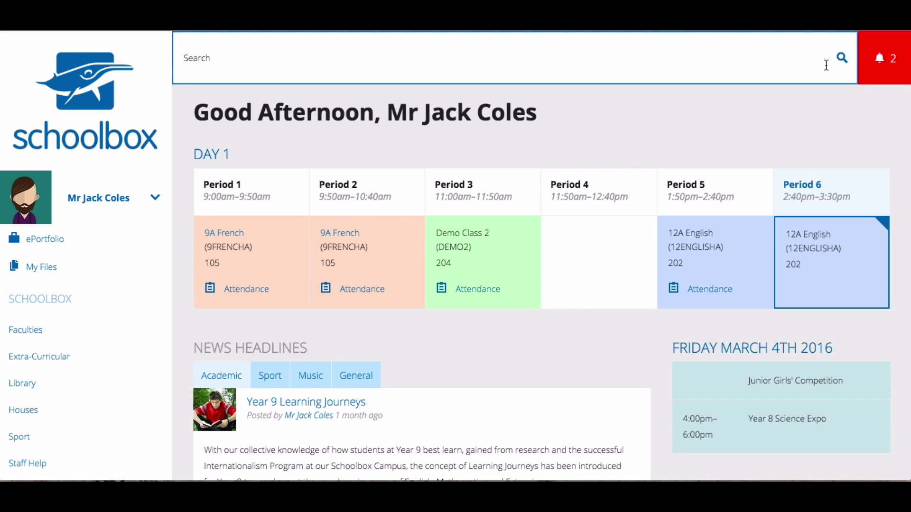
type("white")
key("Return")
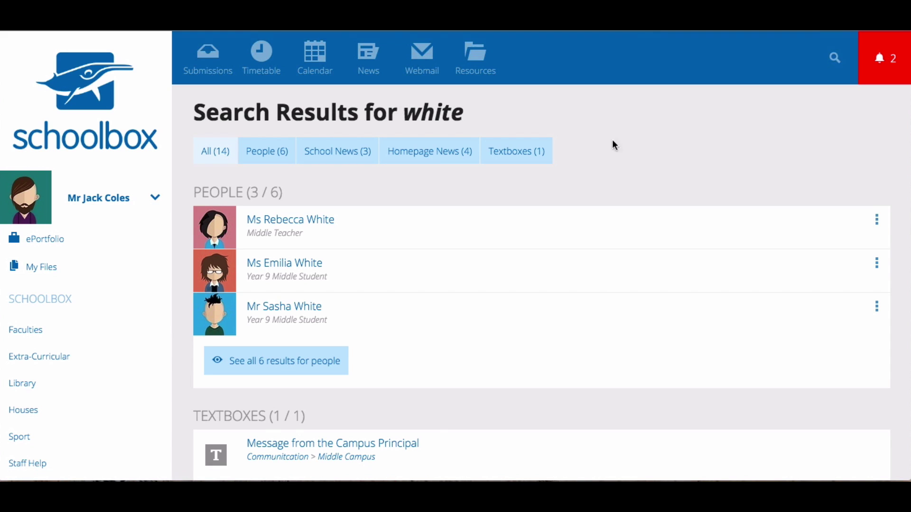
left_click(321, 225)
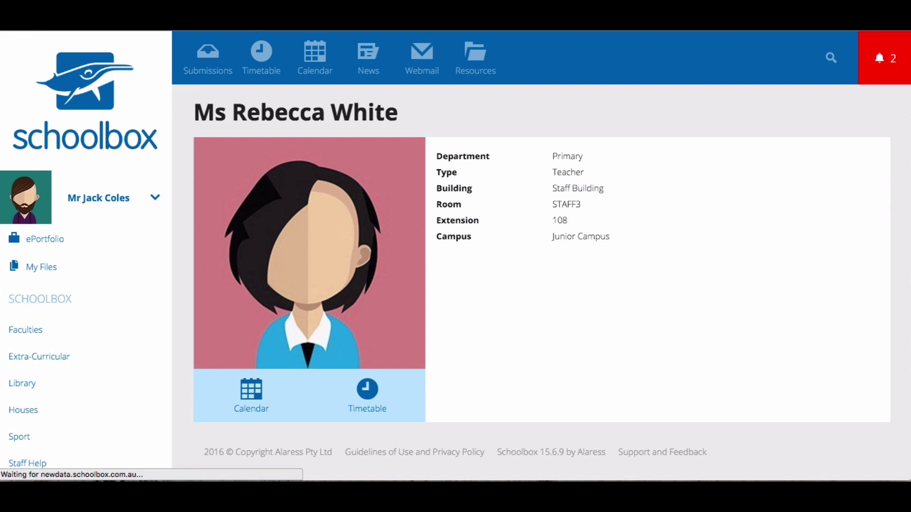
Return to the 'white' search results and open the Year 9 student's profile
key("alt+Left")
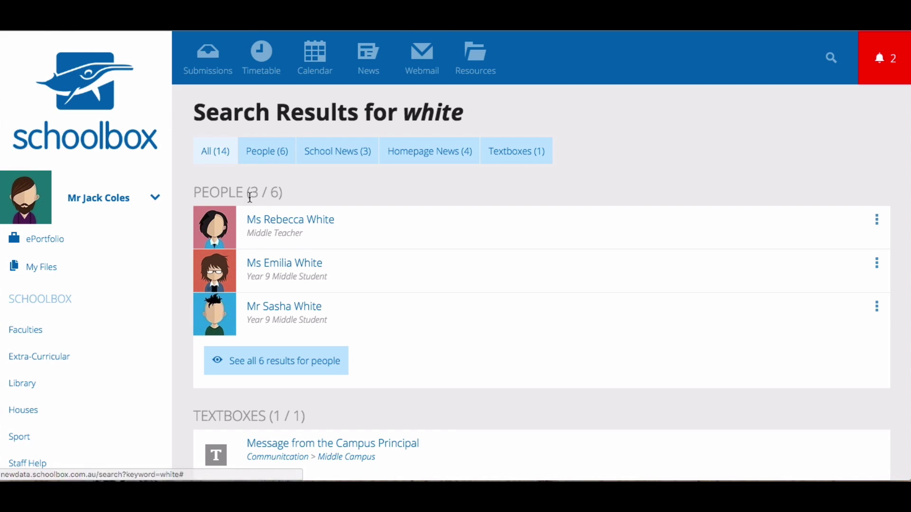
left_click(309, 264)
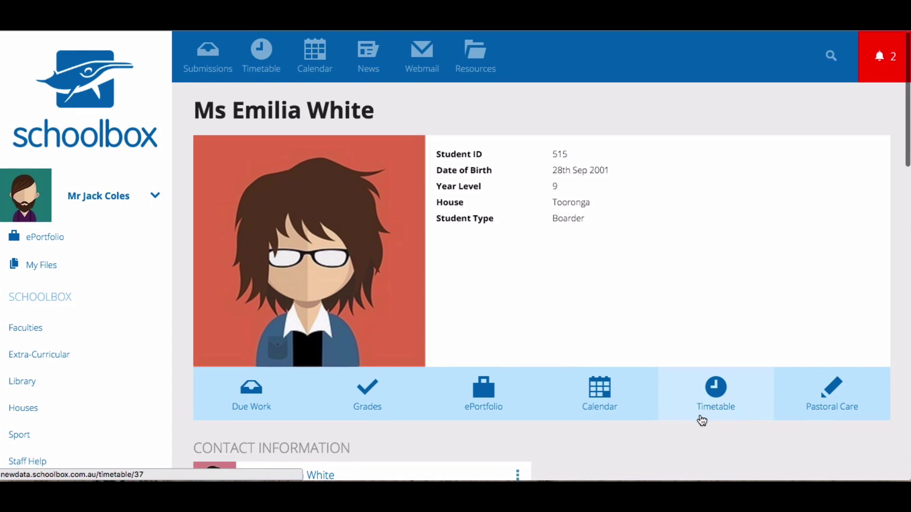
Review the student's details, contacts, classes and groups, then show the recent notifications panel
scroll(701, 418, "down", 5)
scroll(701, 418, "down", 7)
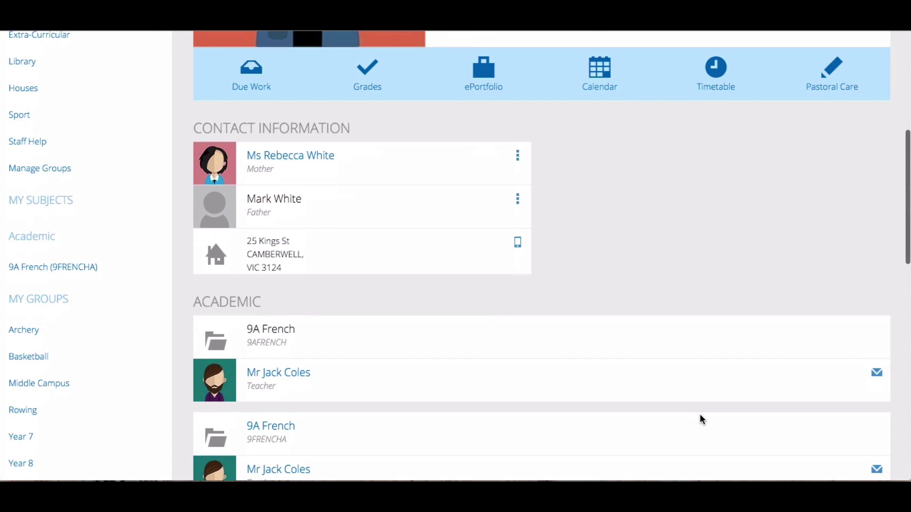
scroll(702, 419, "down", 5)
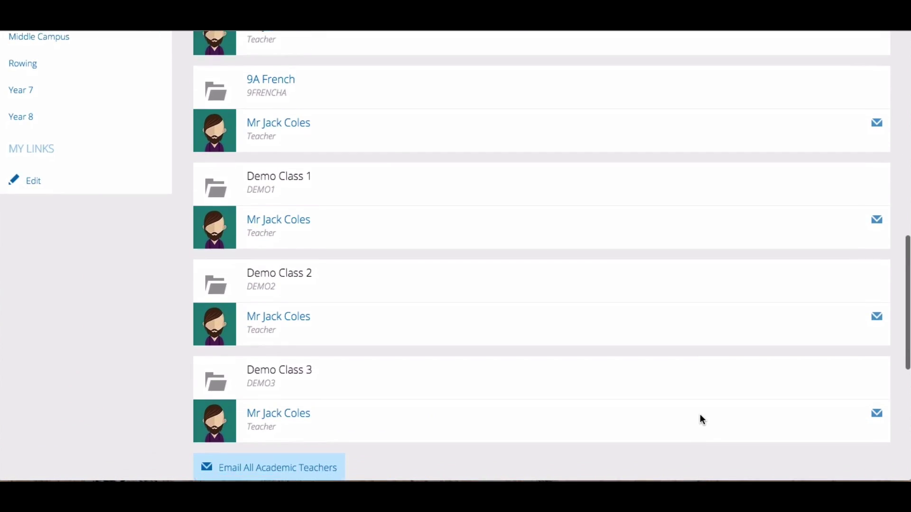
scroll(702, 420, "up", 5)
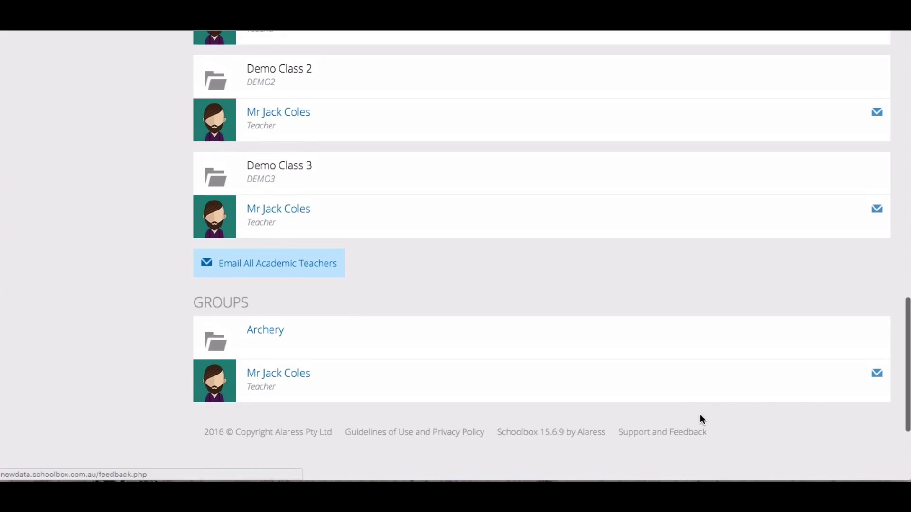
scroll(701, 419, "up", 5)
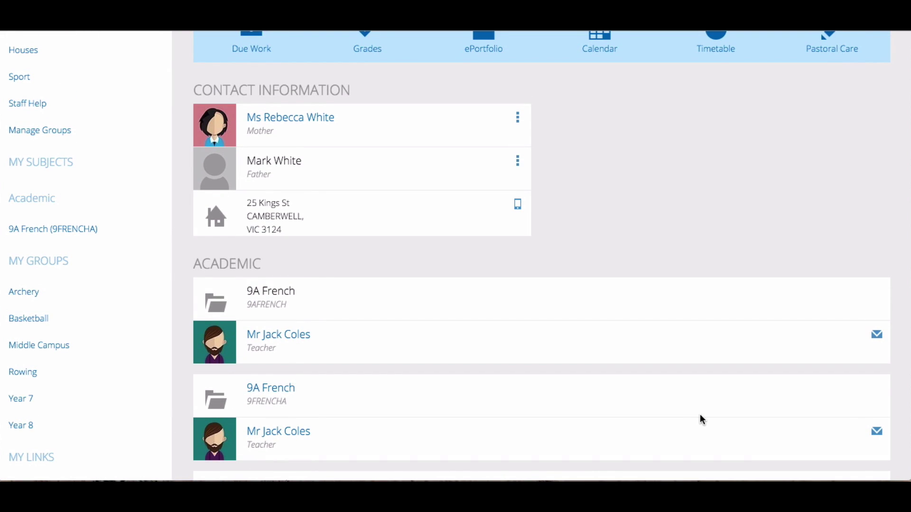
scroll(700, 415, "up", 5)
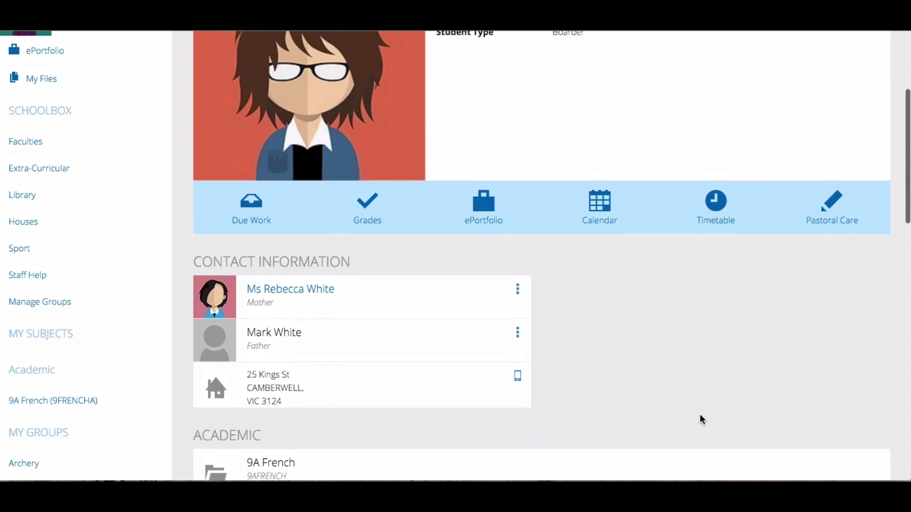
scroll(699, 414, "up", 2)
scroll(699, 415, "up", 1)
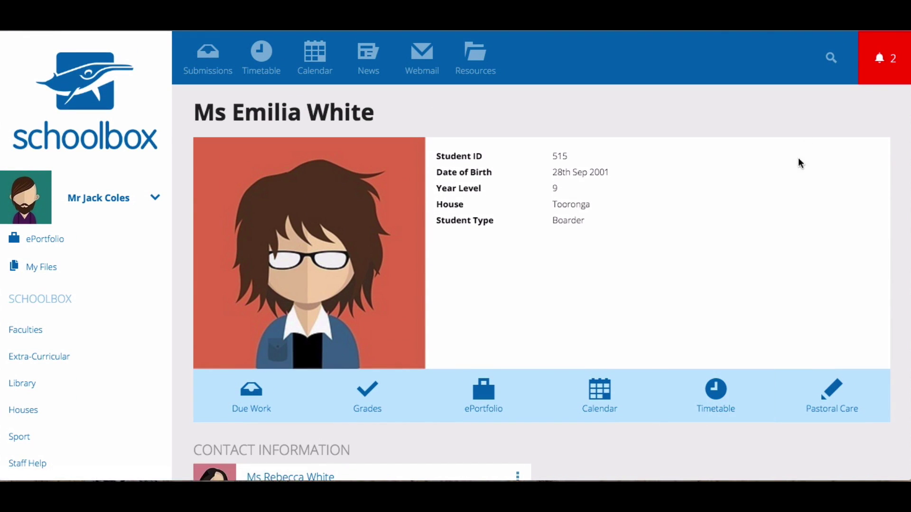
left_click(870, 78)
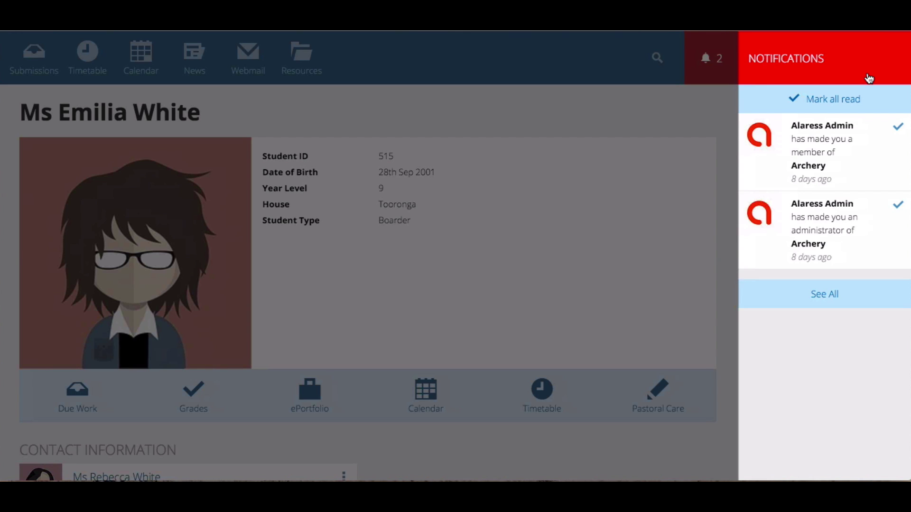
View all notifications, including both Archery alerts, on the Messages page, then expand the account options
left_click(810, 299)
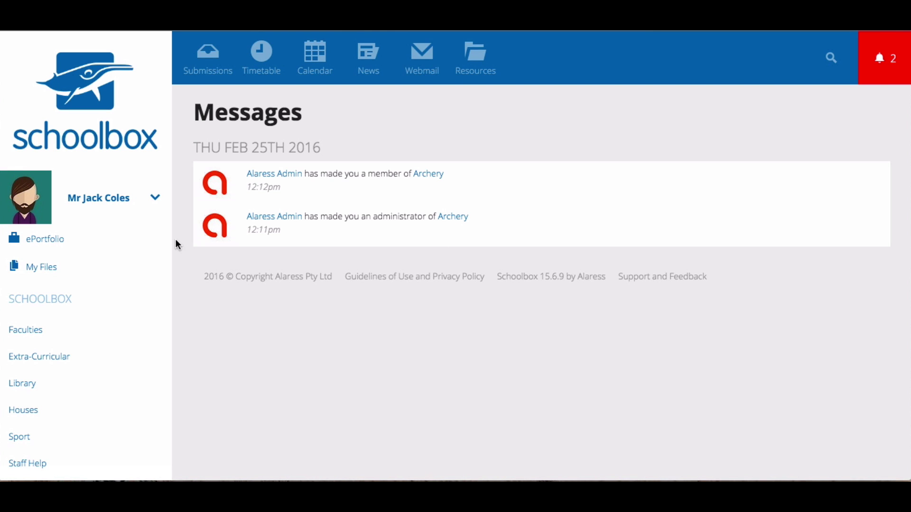
left_click(143, 212)
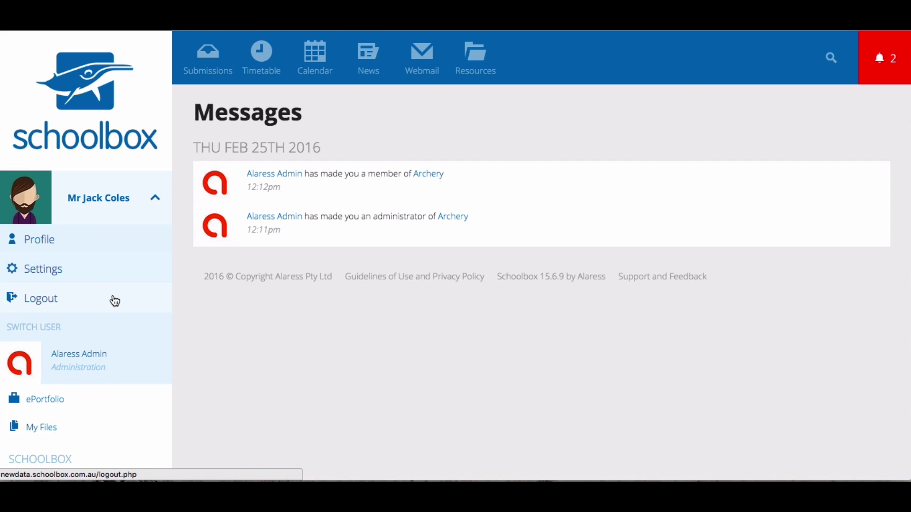
Open your own teacher profile page, then reopen the account options dropdown
left_click(95, 240)
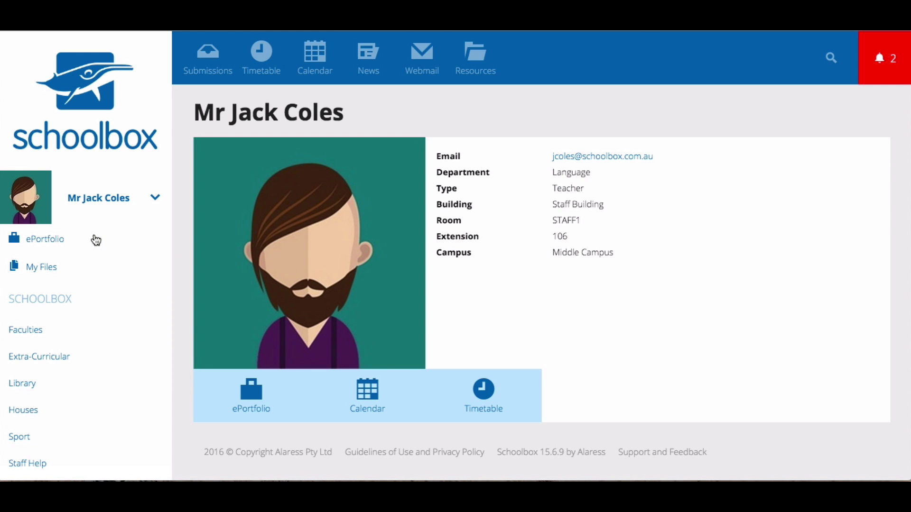
left_click(78, 202)
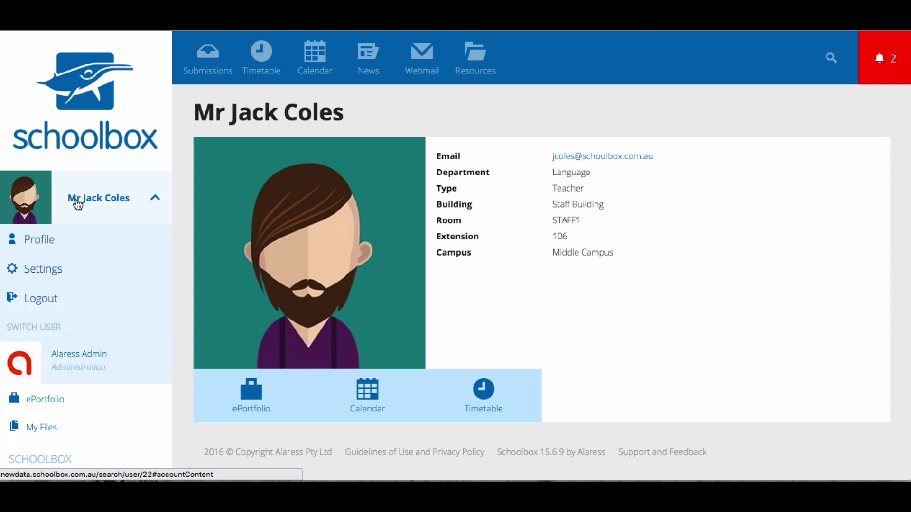
left_click(79, 272)
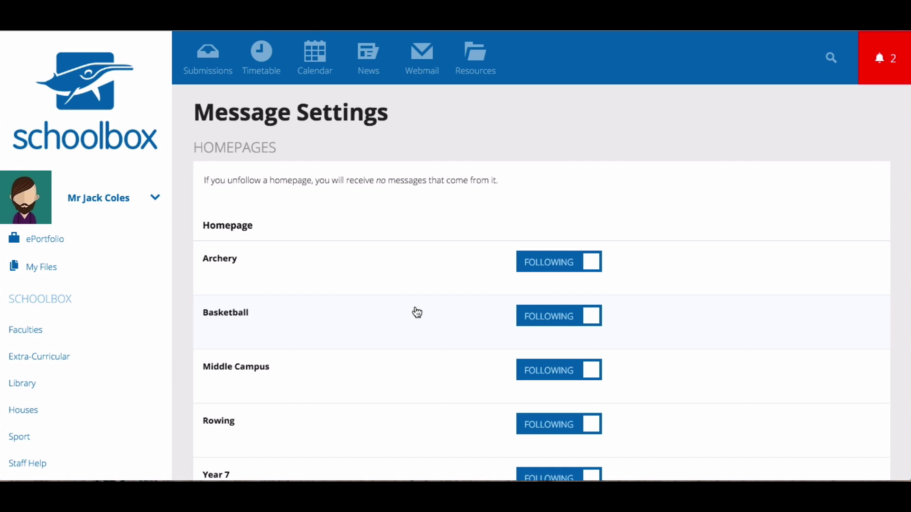
scroll(417, 312, "down", 3)
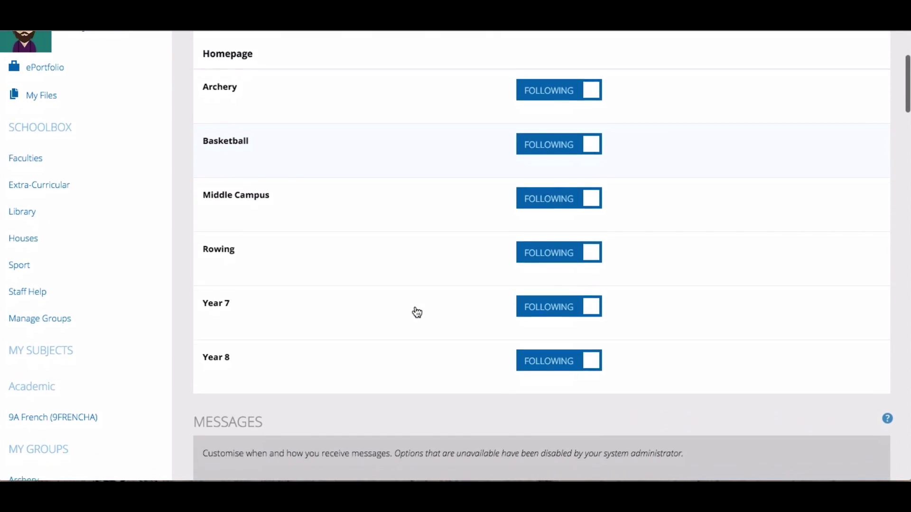
scroll(417, 313, "down", 1)
scroll(417, 312, "down", 1)
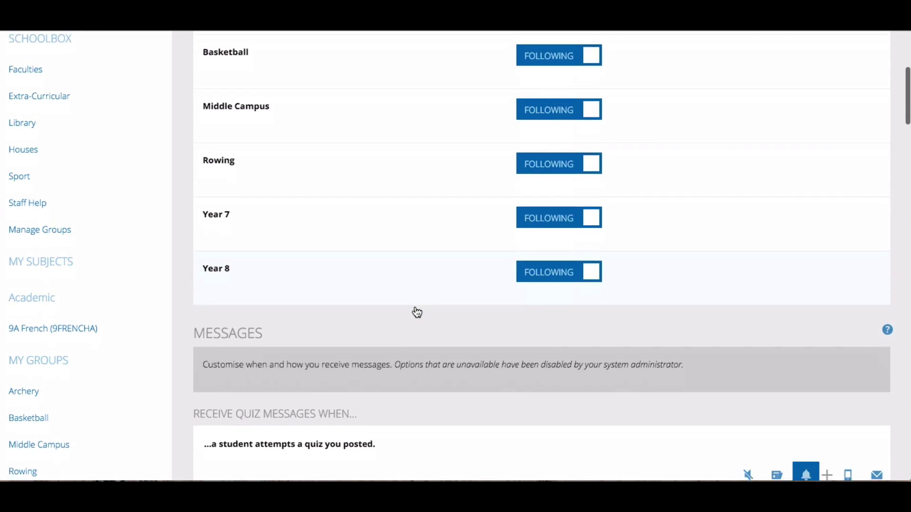
scroll(417, 312, "down", 4)
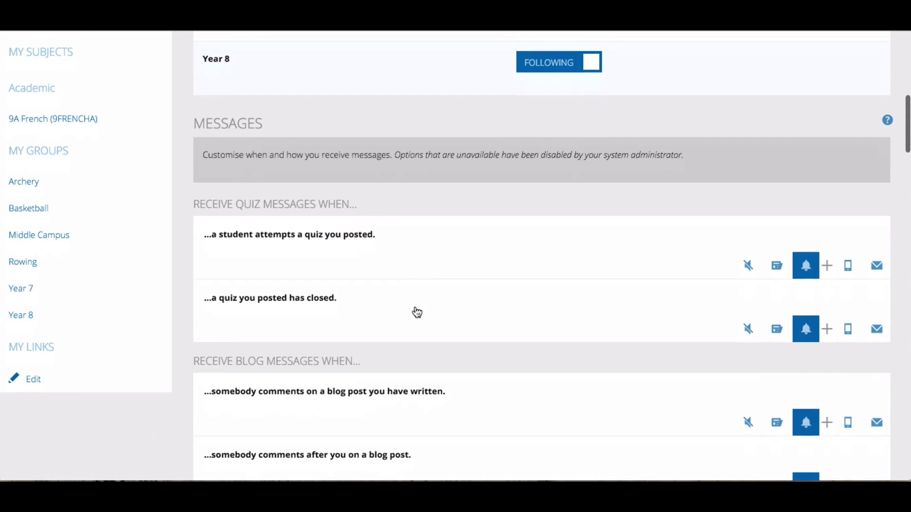
scroll(417, 312, "down", 2)
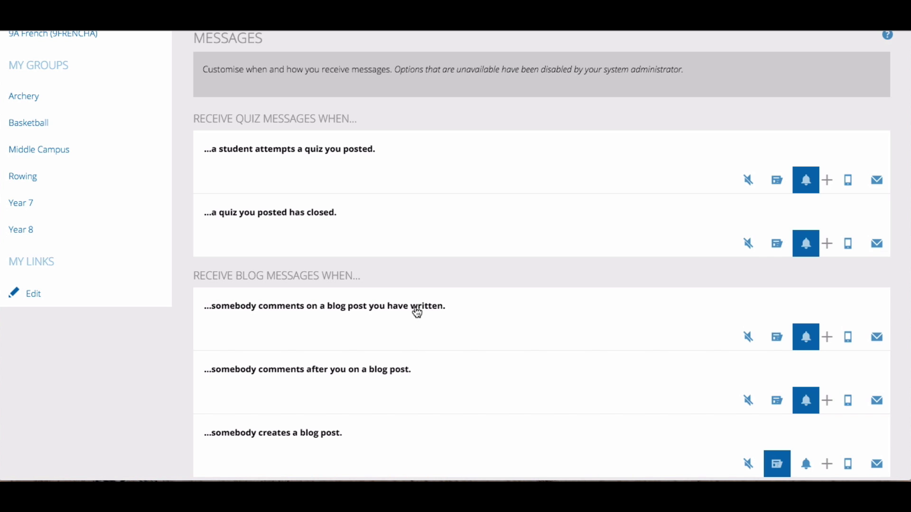
scroll(417, 312, "down", 1)
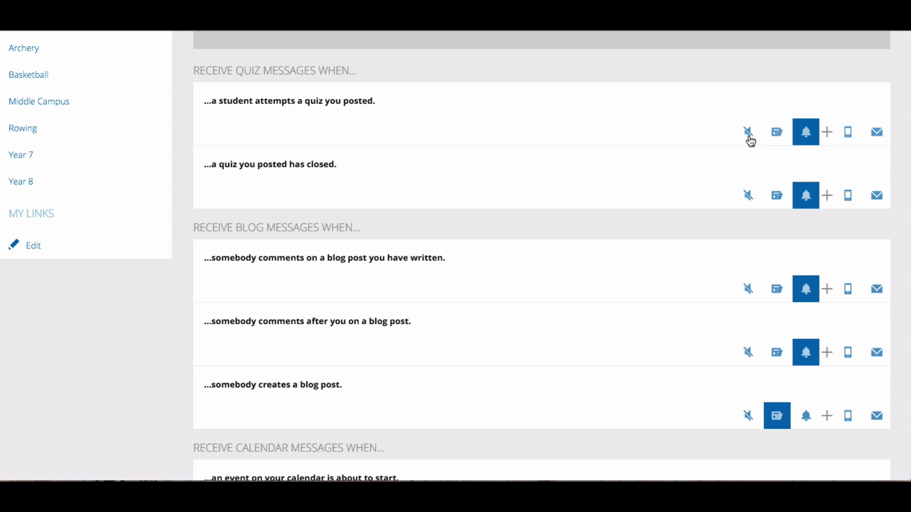
Route quiz-attempt messages to notifications, mobile and email after trying the mute and feed options
left_click(748, 133)
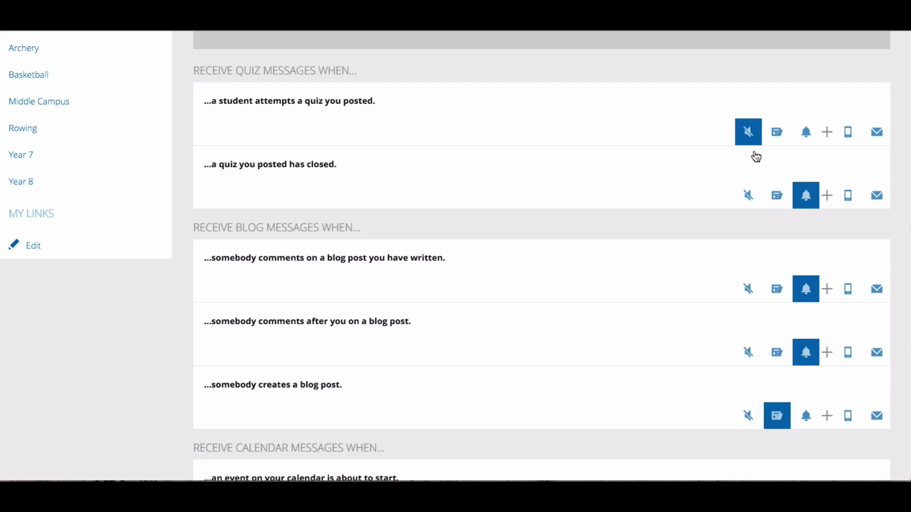
left_click(776, 138)
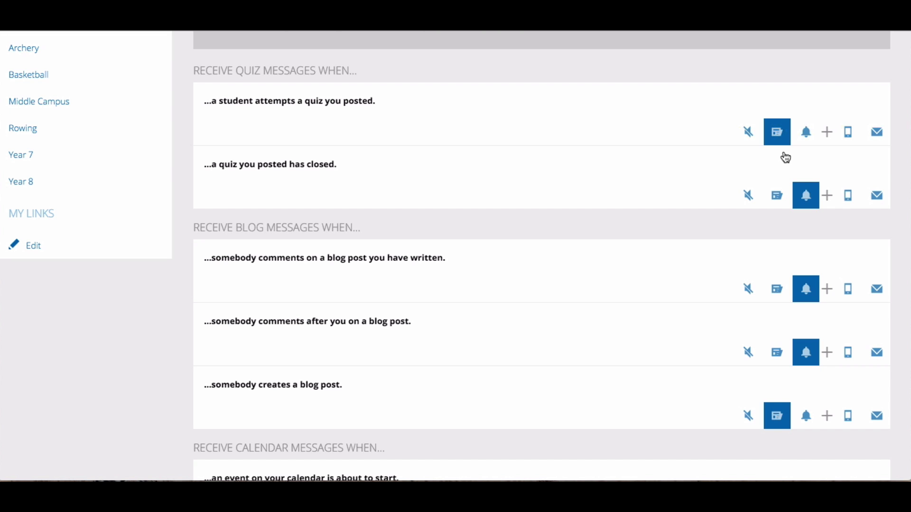
left_click(808, 137)
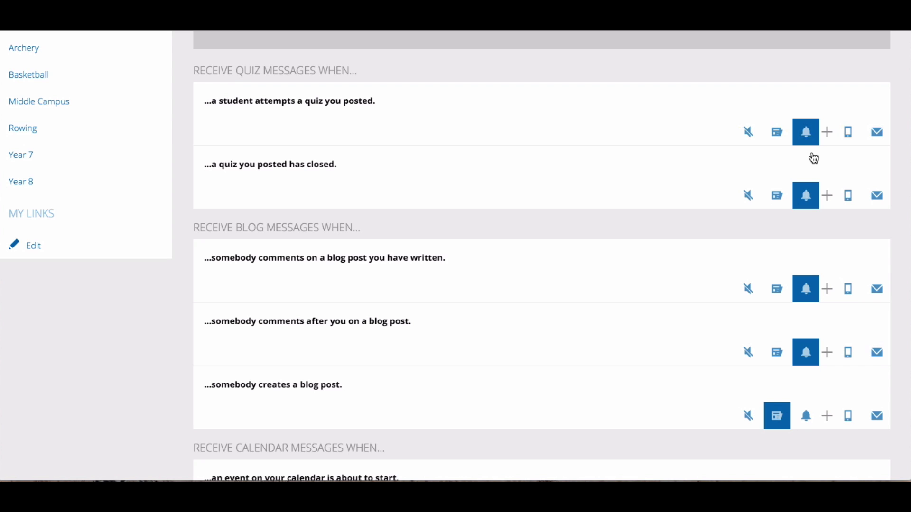
left_click(849, 134)
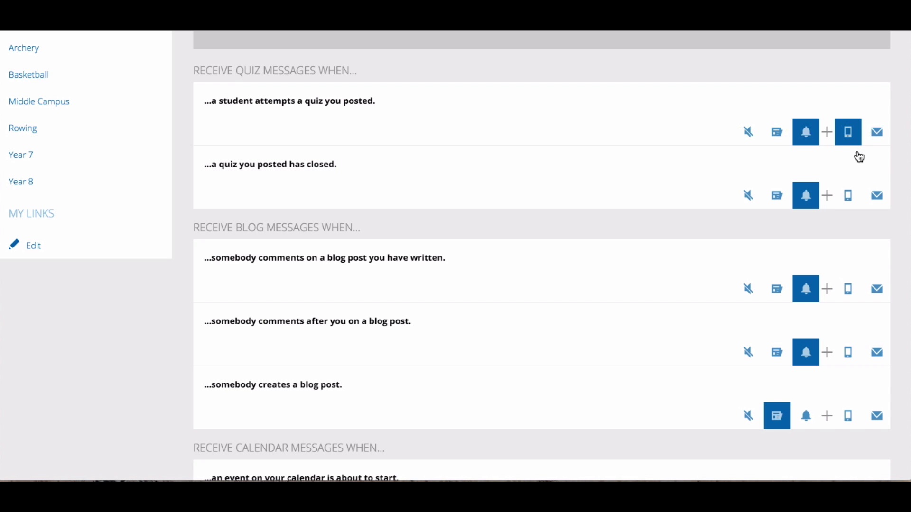
left_click(884, 143)
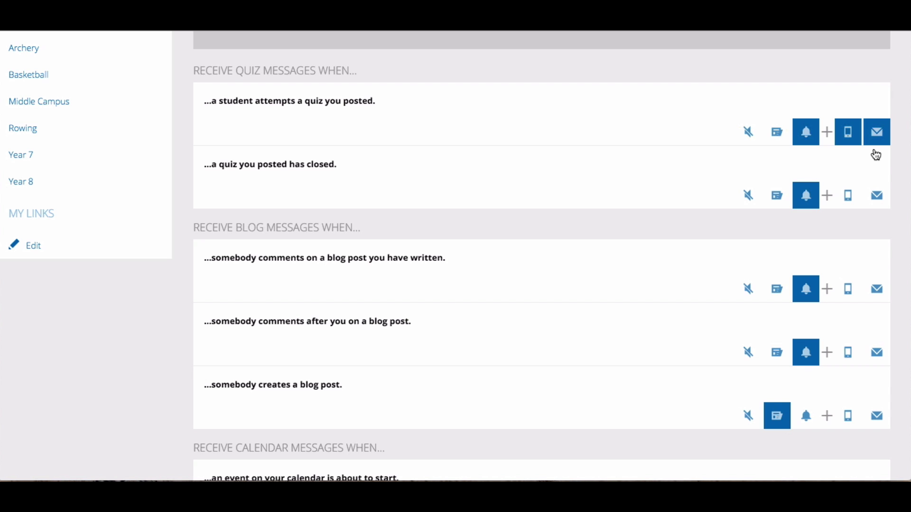
scroll(876, 155, "up", 15)
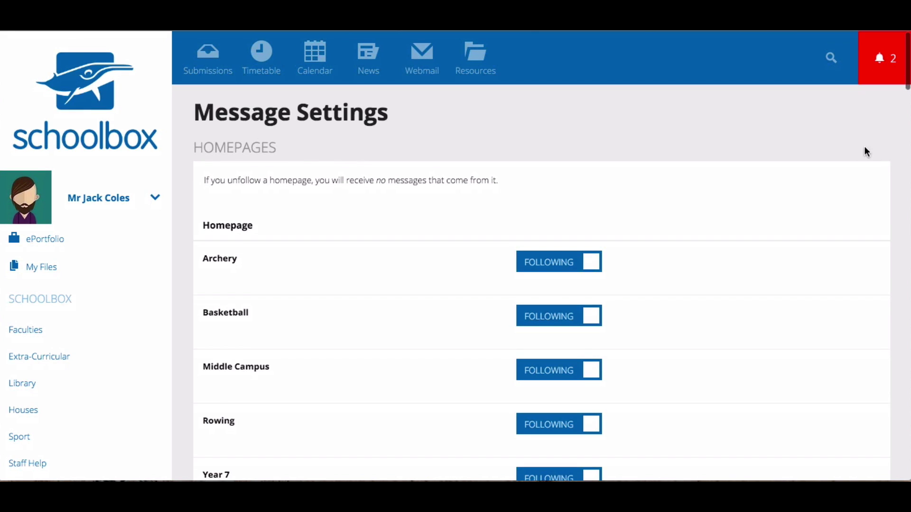
Go to the home dashboard, view the weekly timetable, then open the school events calendar
left_click(154, 70)
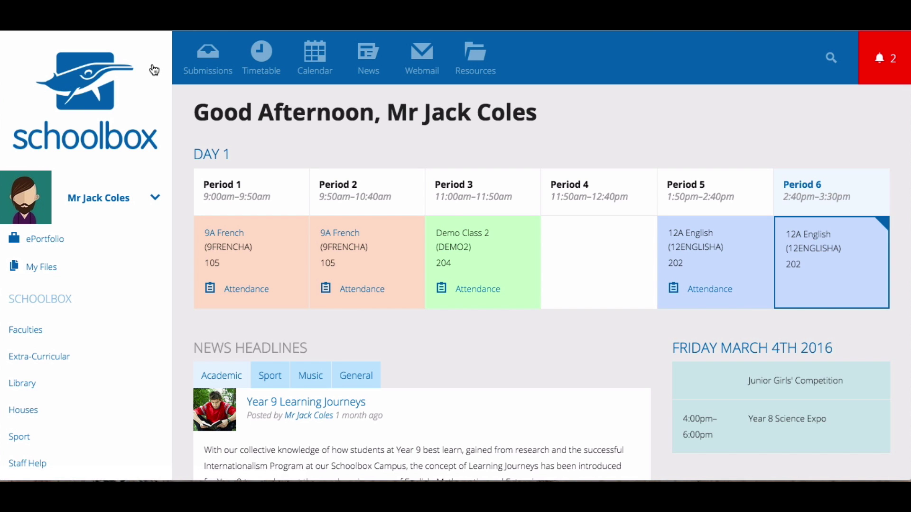
left_click(194, 71)
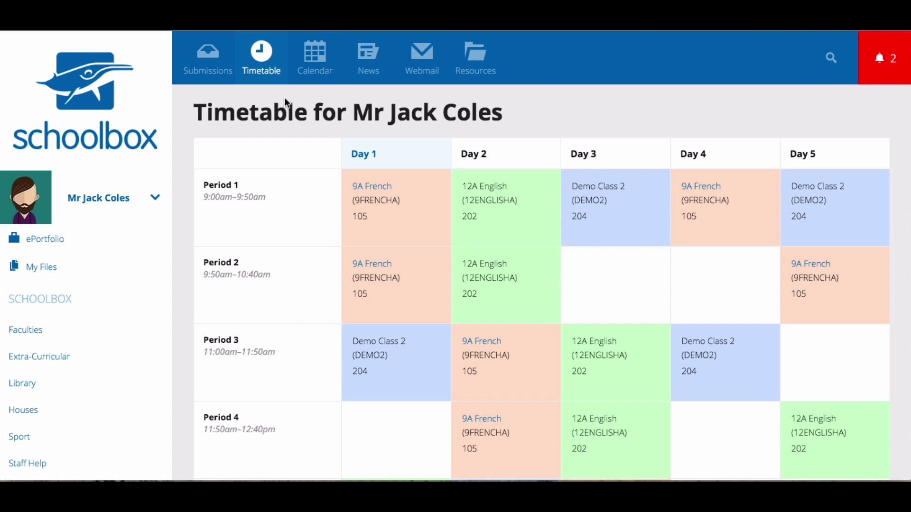
left_click(325, 74)
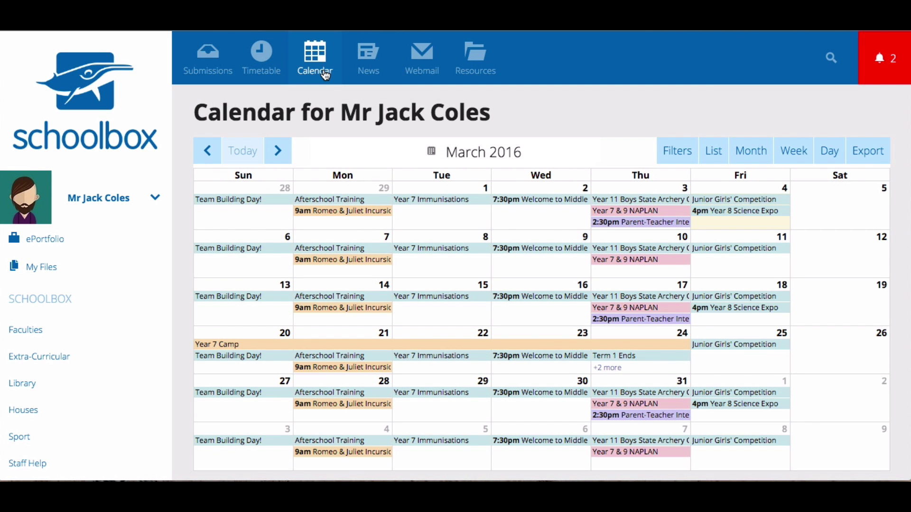
Open the school News listing, then the shared Resources folders
left_click(357, 65)
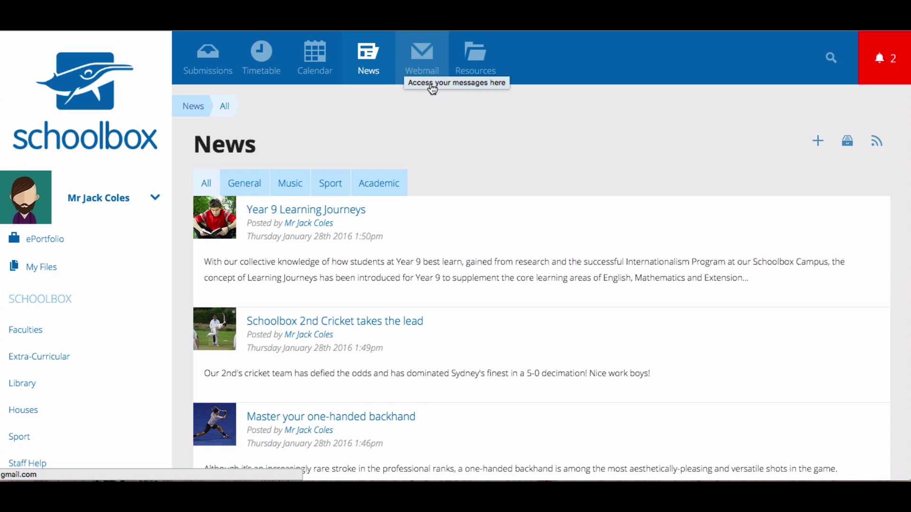
left_click(465, 69)
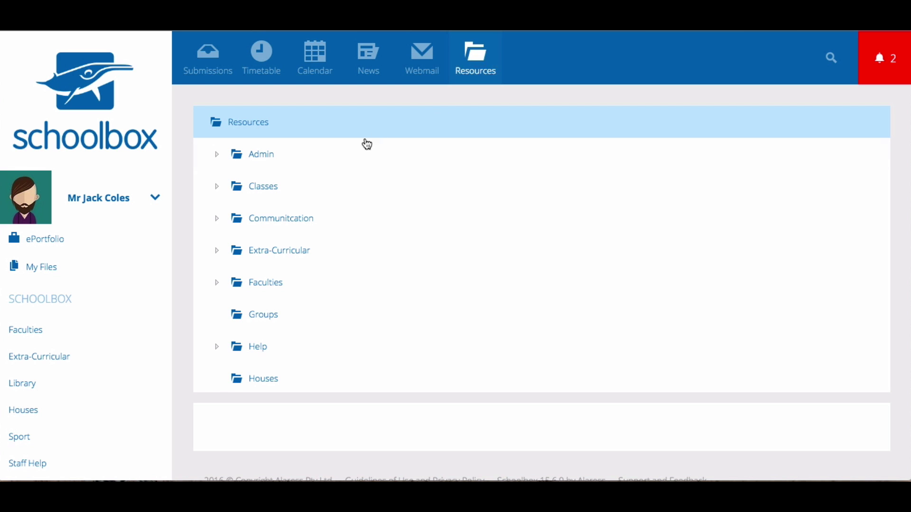
Open My Files personal storage from the side menu
left_click(93, 272)
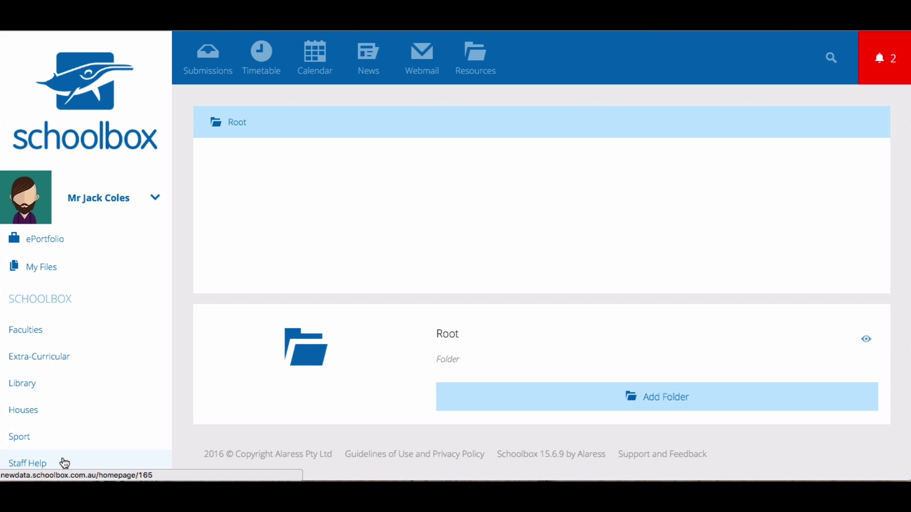
Open the 9A French (9FRENCHA) subject page, scroll through it, then go to the Archery group
scroll(64, 463, "down", 4)
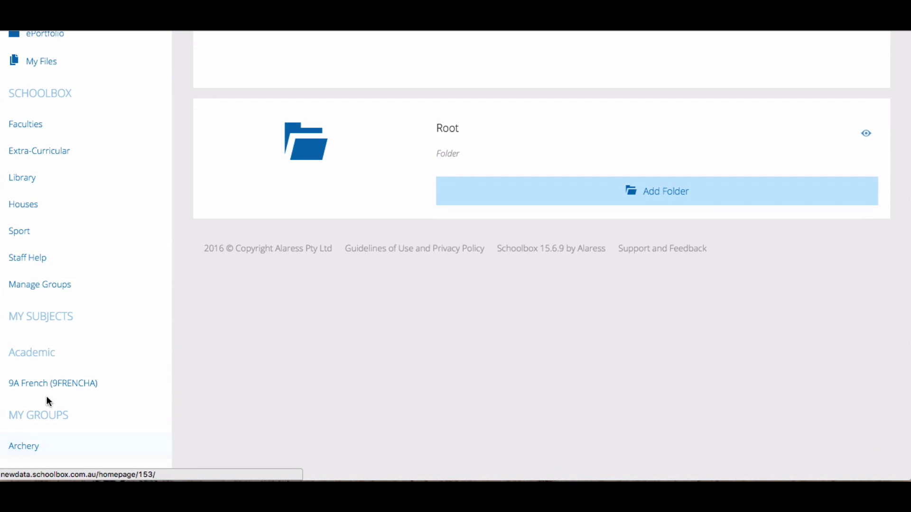
left_click(45, 393)
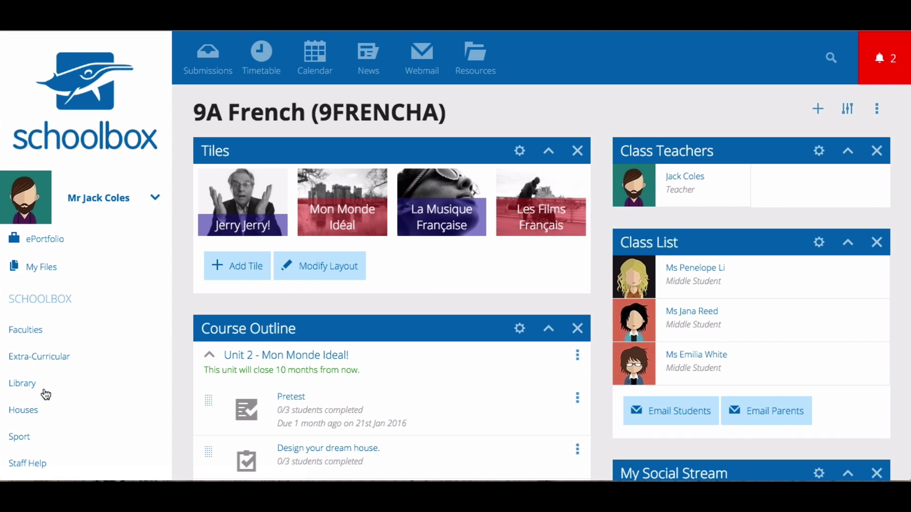
scroll(45, 383, "down", 5)
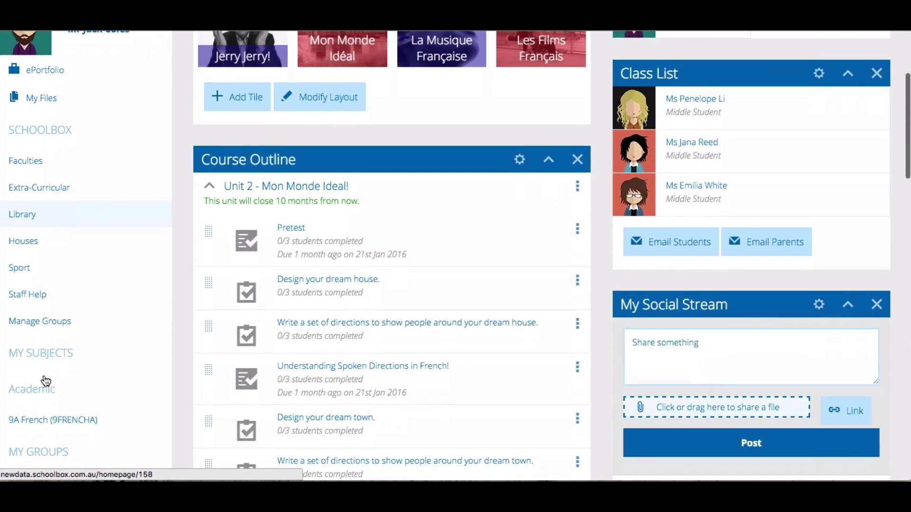
scroll(45, 382, "down", 3)
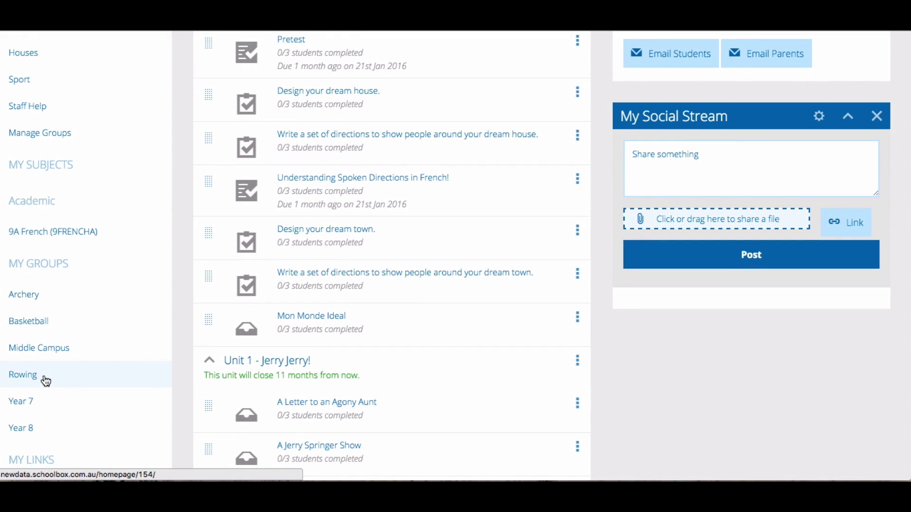
left_click(56, 299)
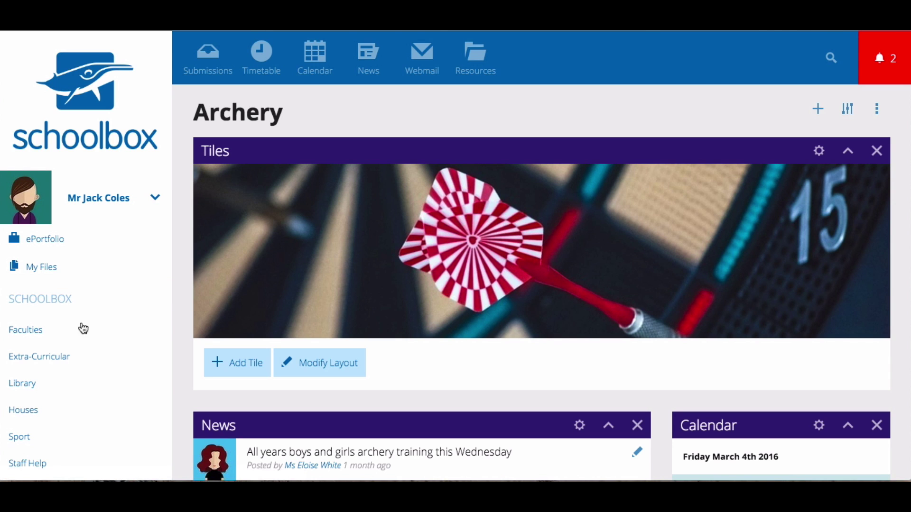
Scroll through the Archery group's news, calendar and members, then open Manage My Links
scroll(123, 363, "down", 6)
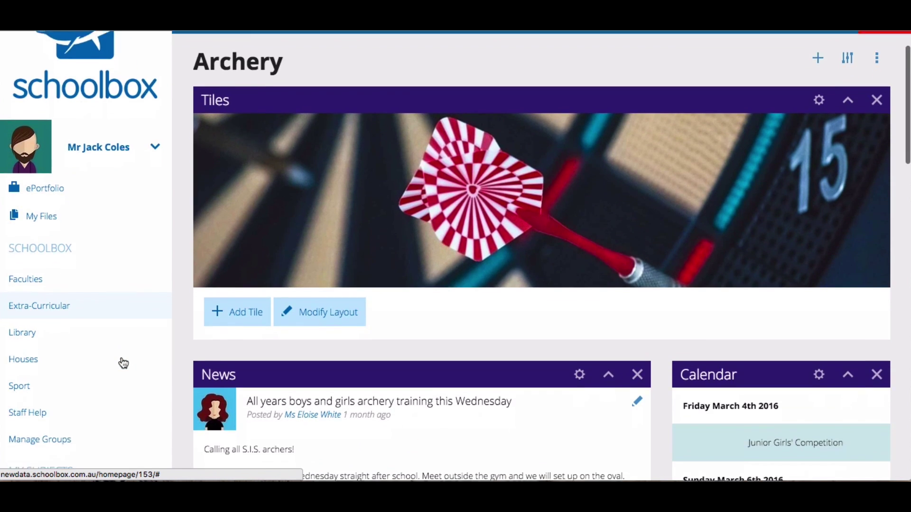
scroll(122, 363, "down", 4)
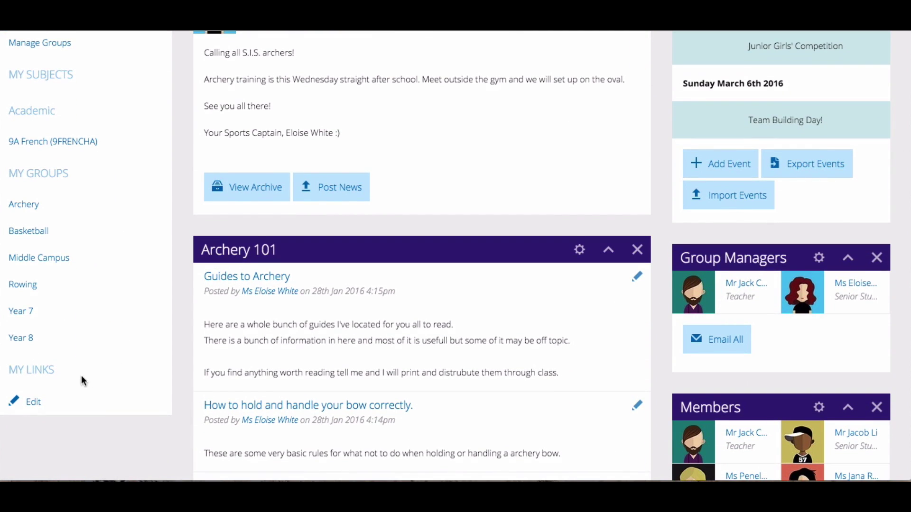
left_click(29, 402)
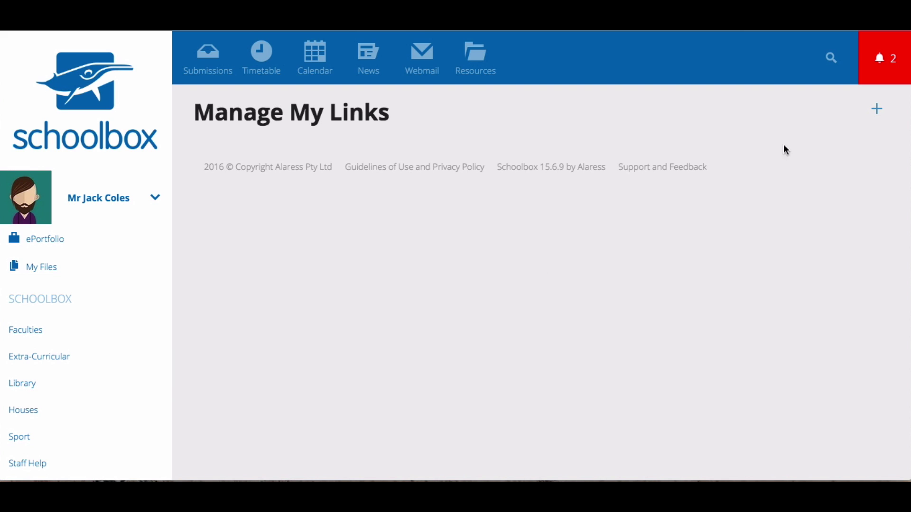
Start adding a new personal link on the Manage My Links page
left_click(871, 111)
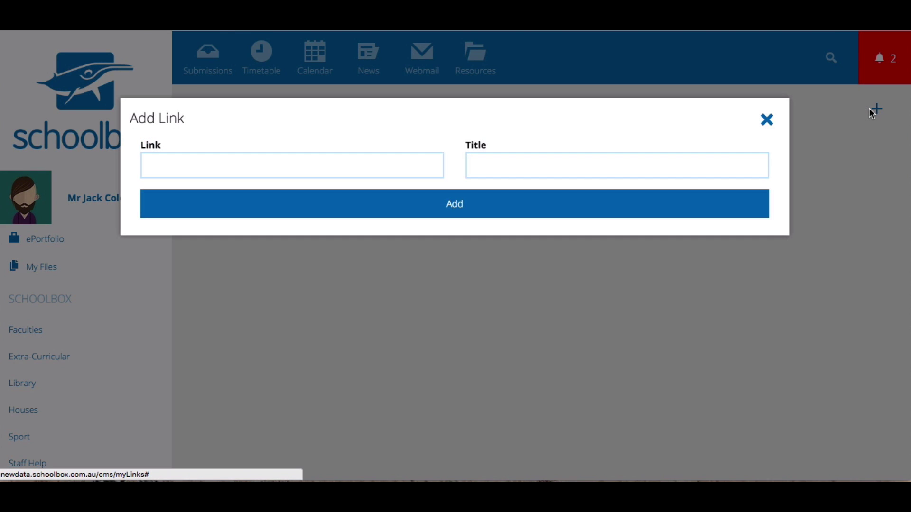